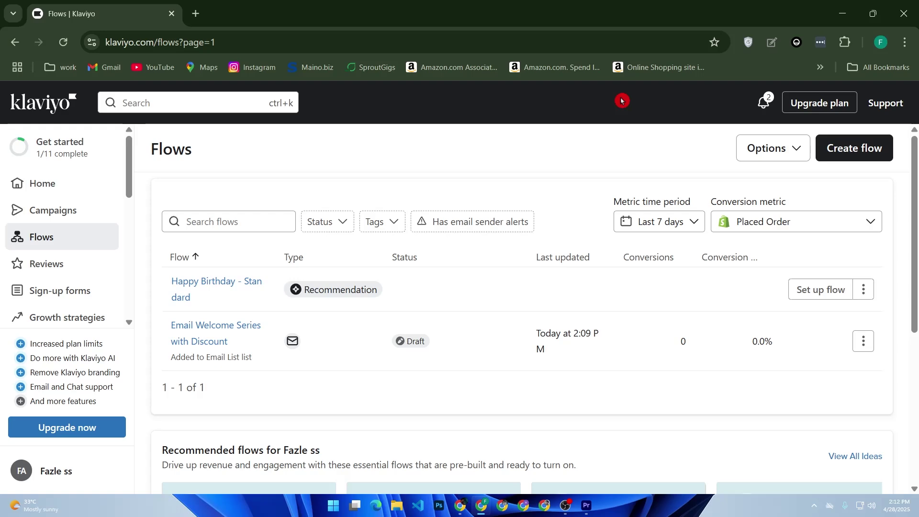
# - Open the Integrations page and check the connected eCommerce platform's status
pyautogui.scroll(-3, 549, 271)
pyautogui.scroll(3, 531, 283)
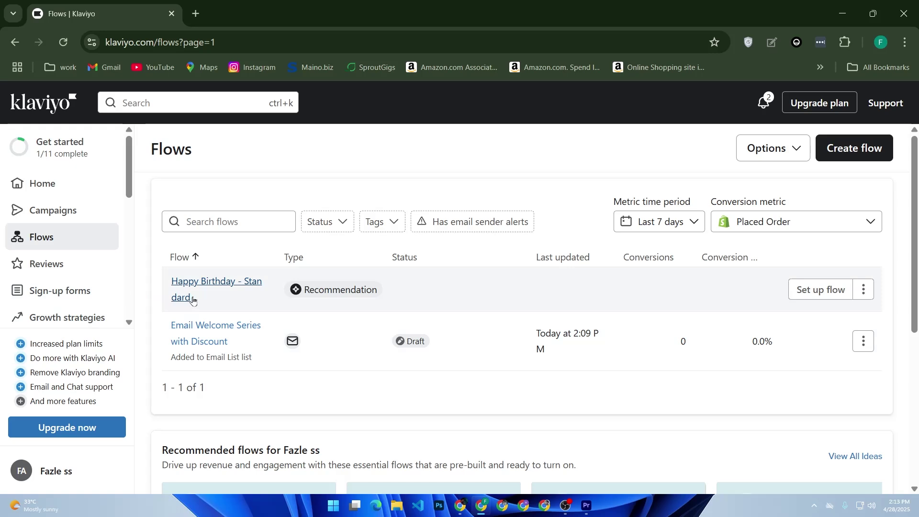
pyautogui.click(143, 396)
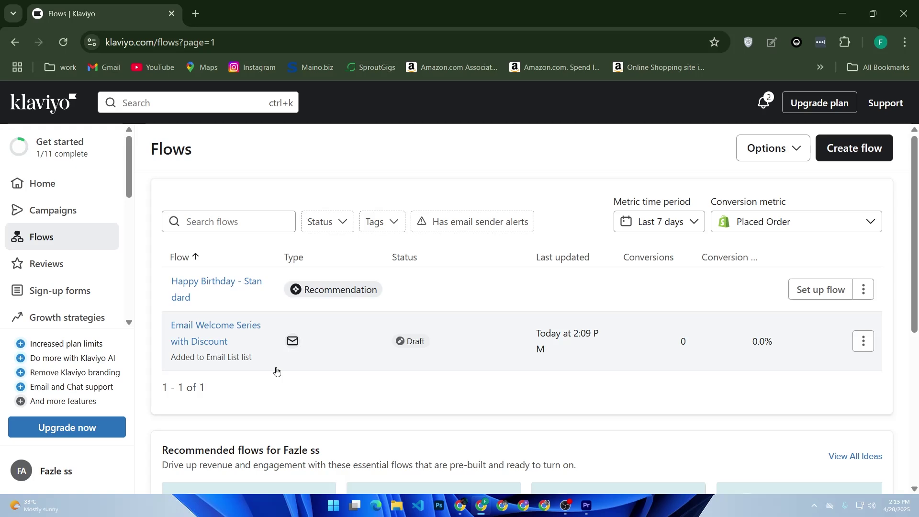
pyautogui.scroll(-10, 91, 318)
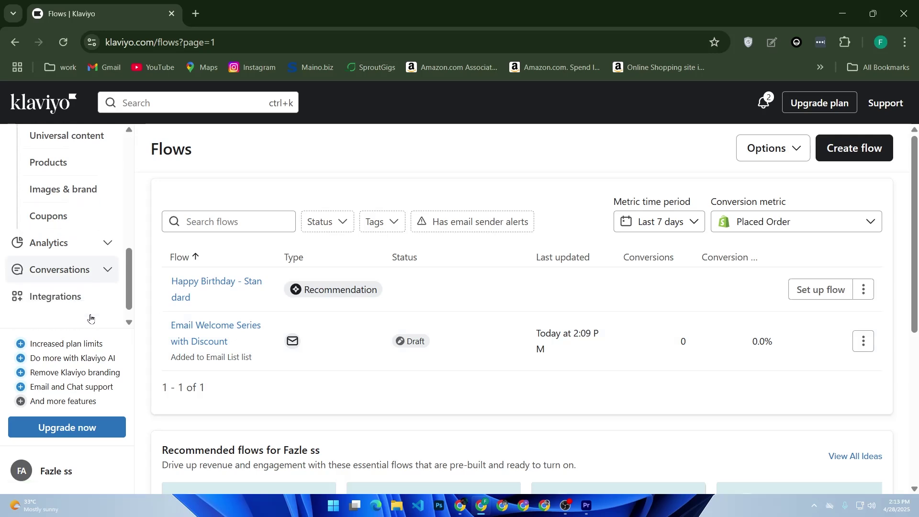
pyautogui.click(72, 276)
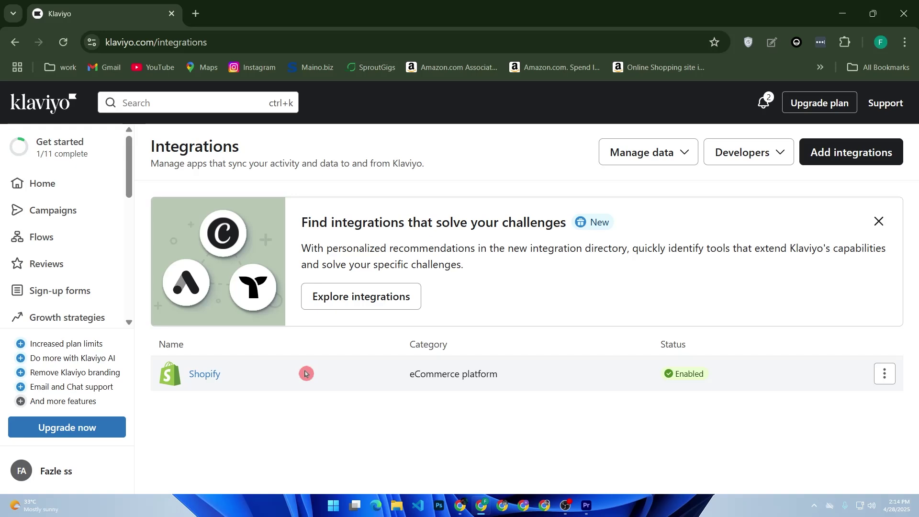
# - Try to create a new list named "sign up" in Lists & segments
pyautogui.scroll(-3, 115, 270)
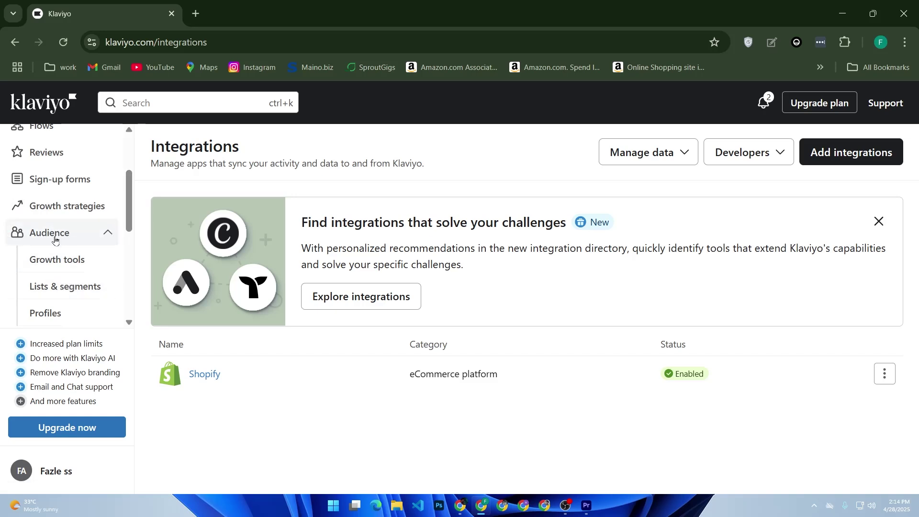
pyautogui.click(70, 288)
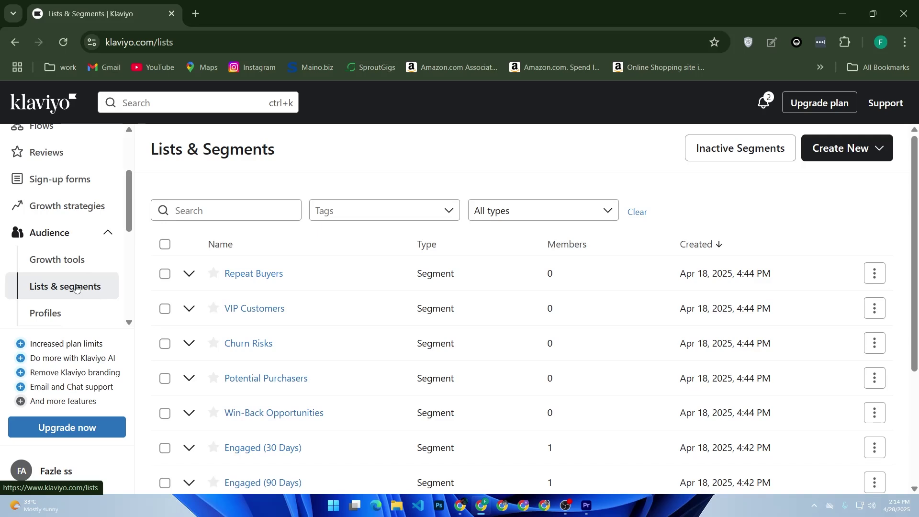
pyautogui.click(850, 150)
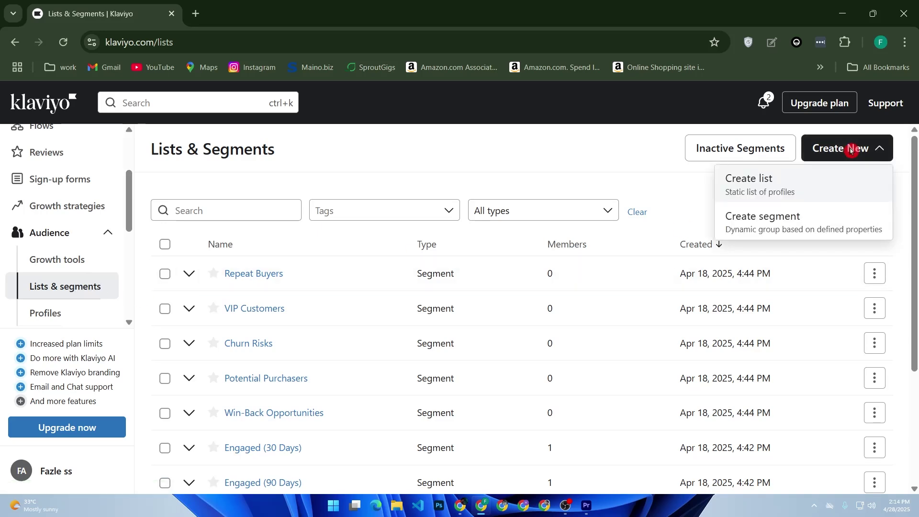
pyautogui.click(764, 191)
pyautogui.click(685, 196)
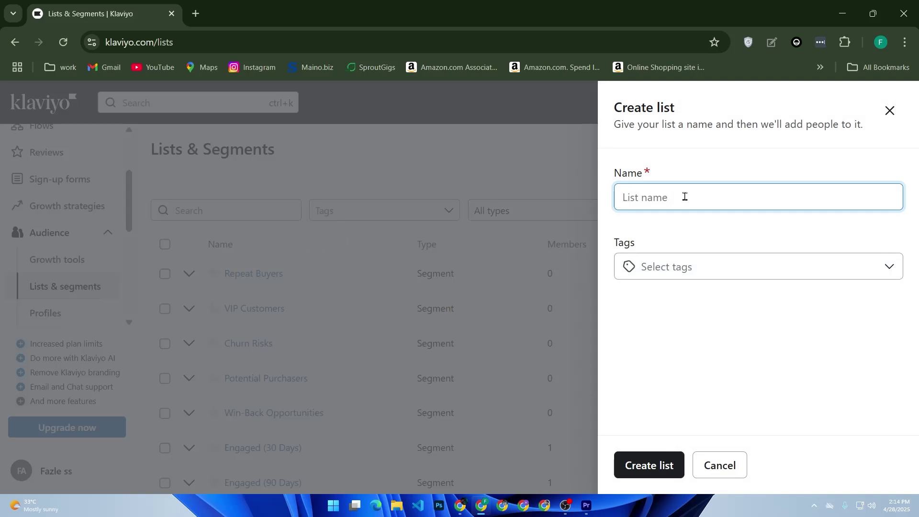
pyautogui.write('su')
pyautogui.press('BackSpace')
pyautogui.write('in')
pyautogui.press('BackSpace')
pyautogui.write('f')
pyautogui.write('gn up')
pyautogui.click(582, 442)
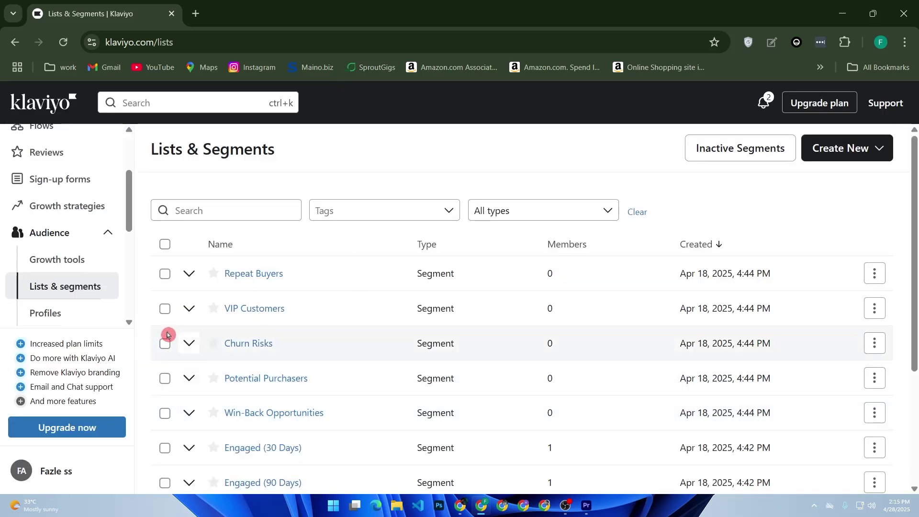
# - Start the guided first email campaign from Campaigns and go through its introduction to the goal selection
pyautogui.scroll(3, 76, 240)
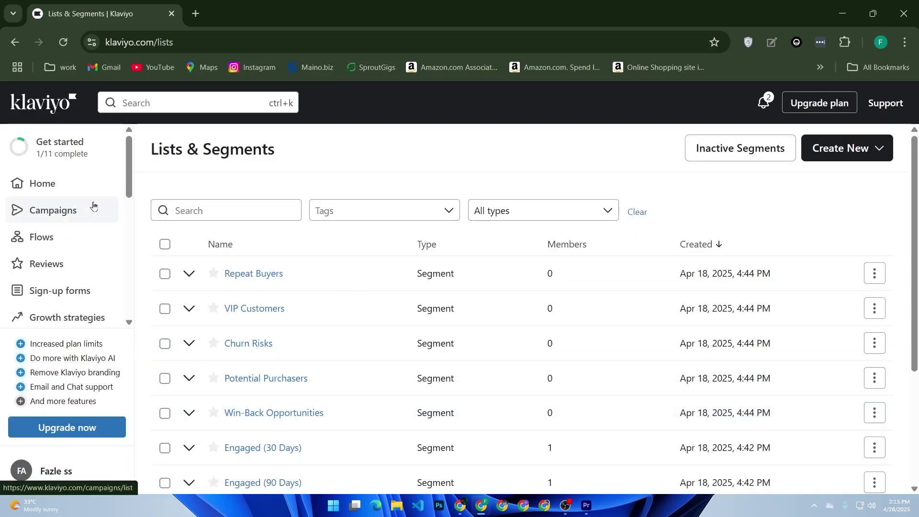
pyautogui.click(65, 212)
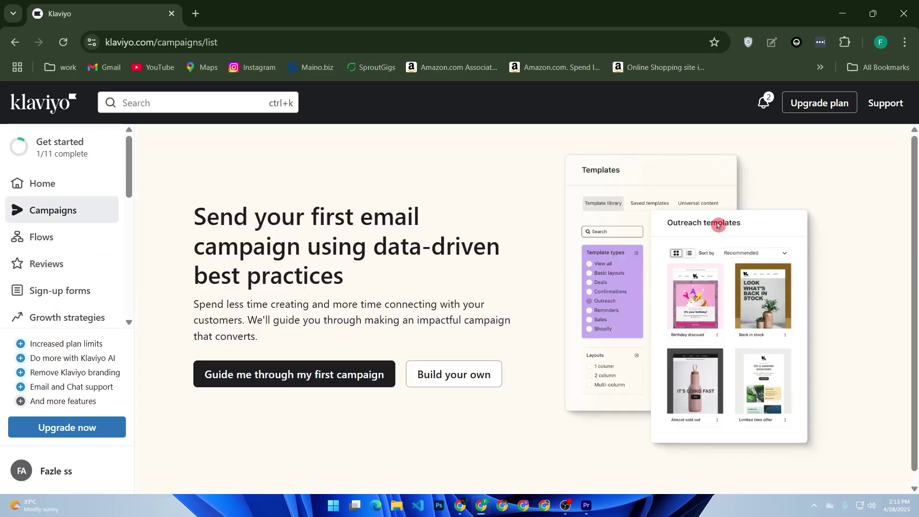
pyautogui.click(342, 377)
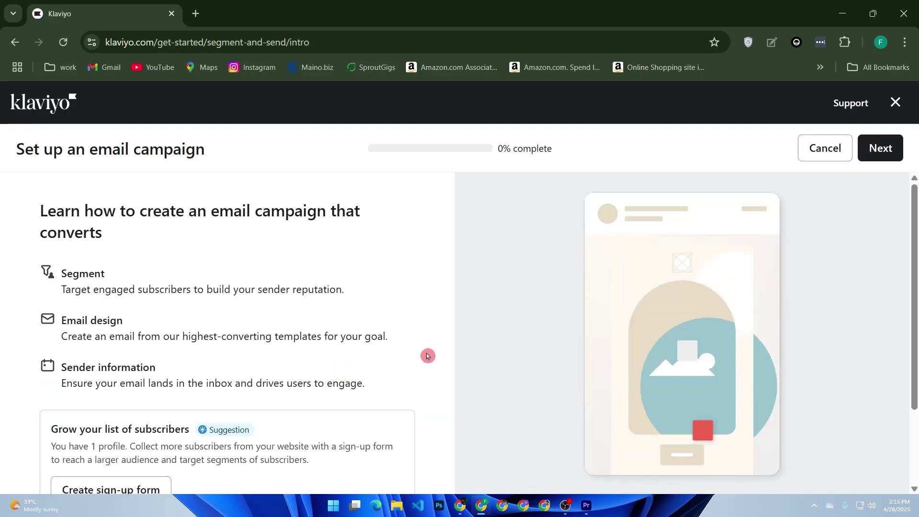
pyautogui.scroll(-2, 427, 356)
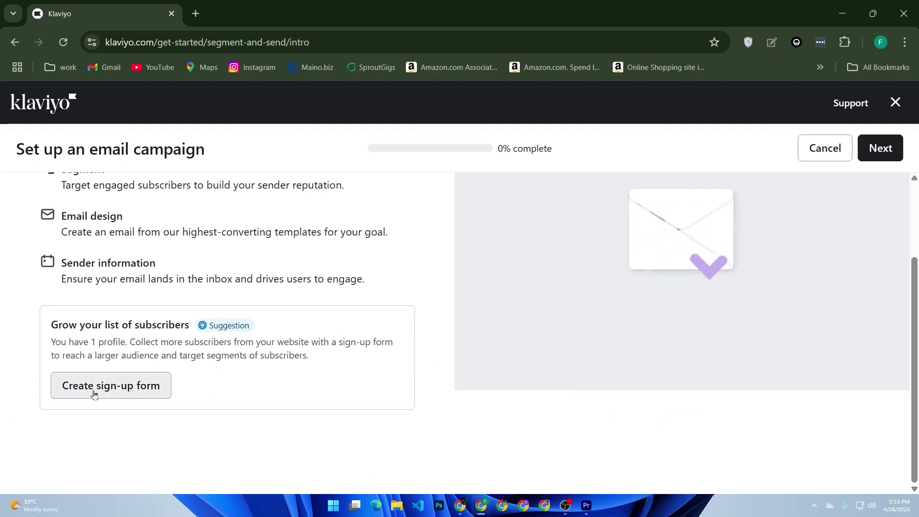
pyautogui.scroll(2, 267, 381)
pyautogui.scroll(-2, 266, 383)
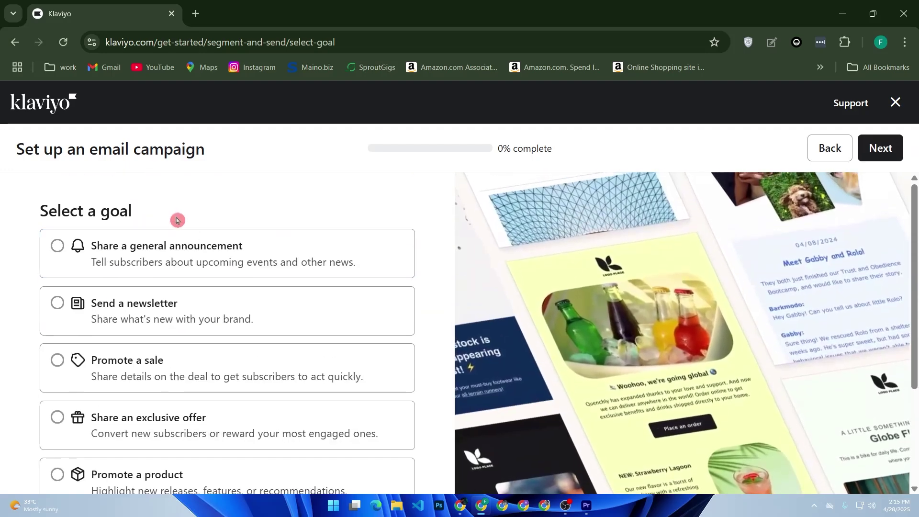
# - Choose "Send a newsletter" as the email campaign's goal and continue to the audience selection
pyautogui.scroll(-2, 177, 221)
pyautogui.scroll(2, 165, 241)
pyautogui.click(131, 302)
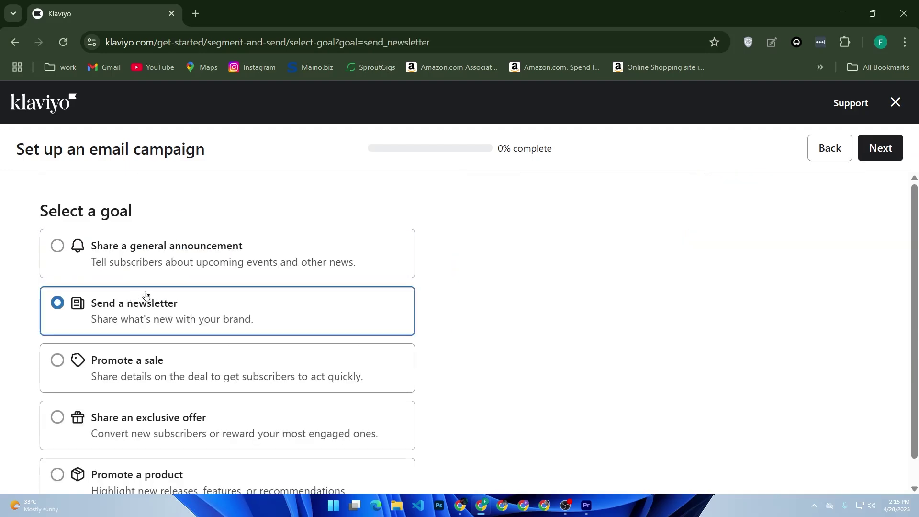
pyautogui.click(875, 153)
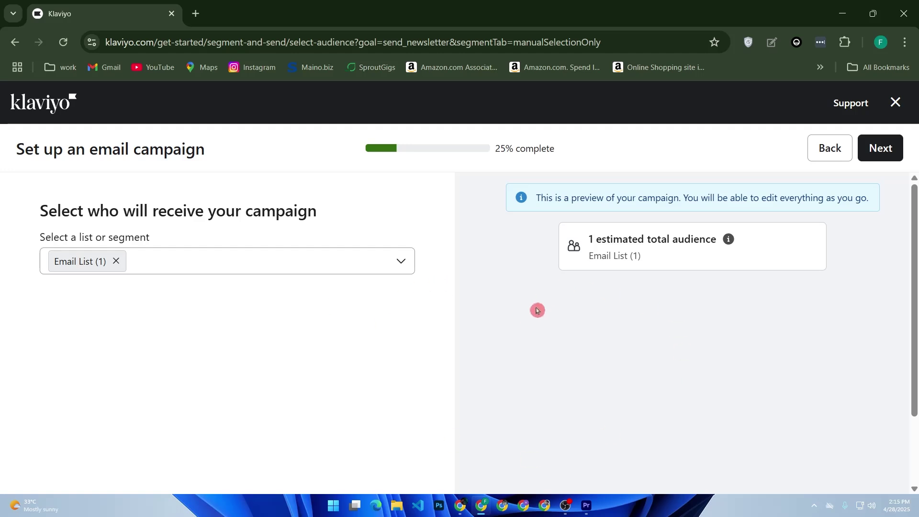
# - Check the available lists and segments, keep Email List as the recipient, and continue to the email design
pyautogui.click(402, 261)
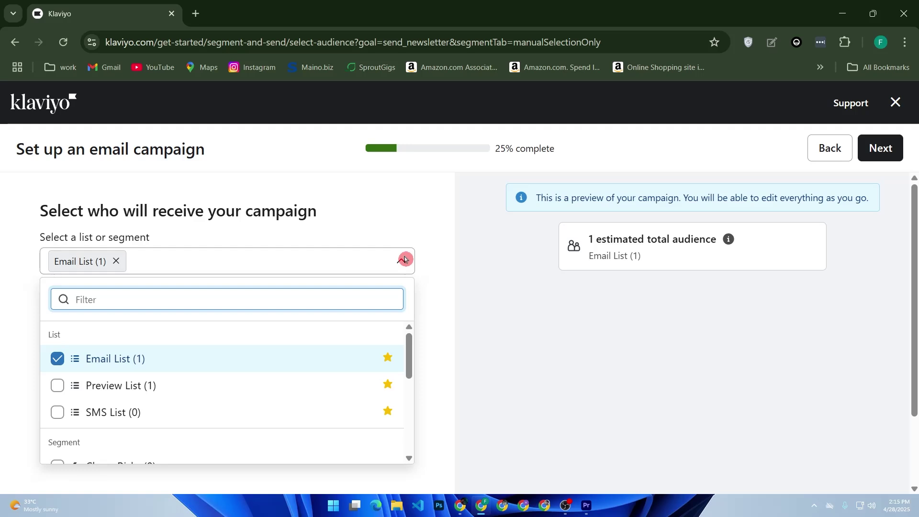
pyautogui.click(404, 259)
pyautogui.click(892, 153)
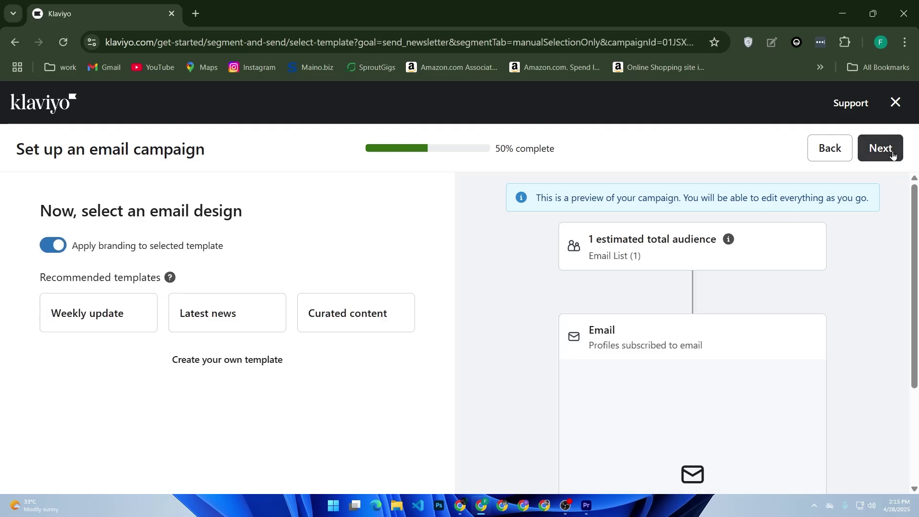
# - Apply the recommended "Latest news" template to the newsletter campaign
pyautogui.scroll(-2, 447, 276)
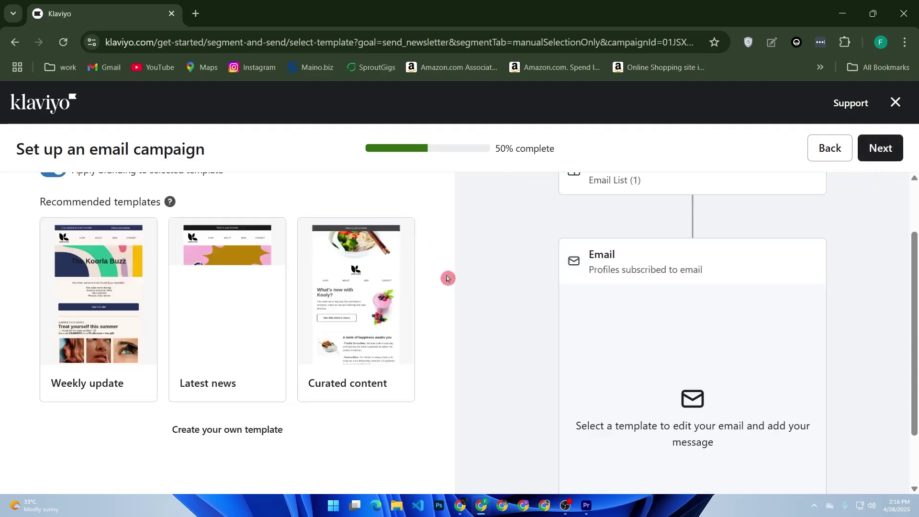
pyautogui.scroll(2, 488, 273)
pyautogui.click(228, 369)
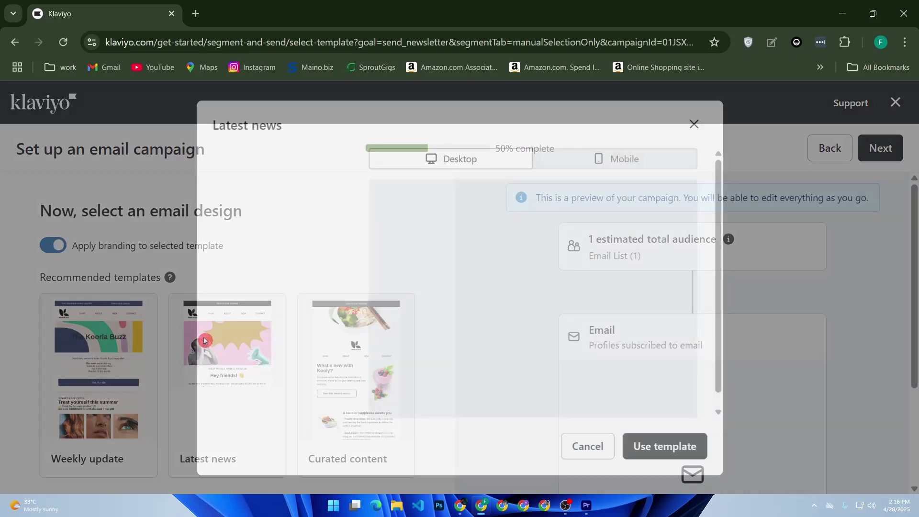
pyautogui.click(675, 452)
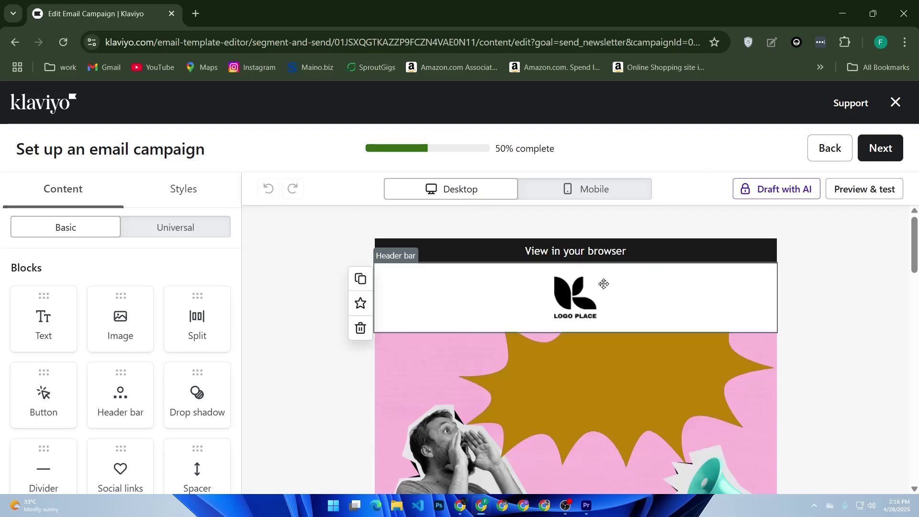
# - Look through the newsletter template's content and leave the campaign setup
pyautogui.scroll(-5, 581, 290)
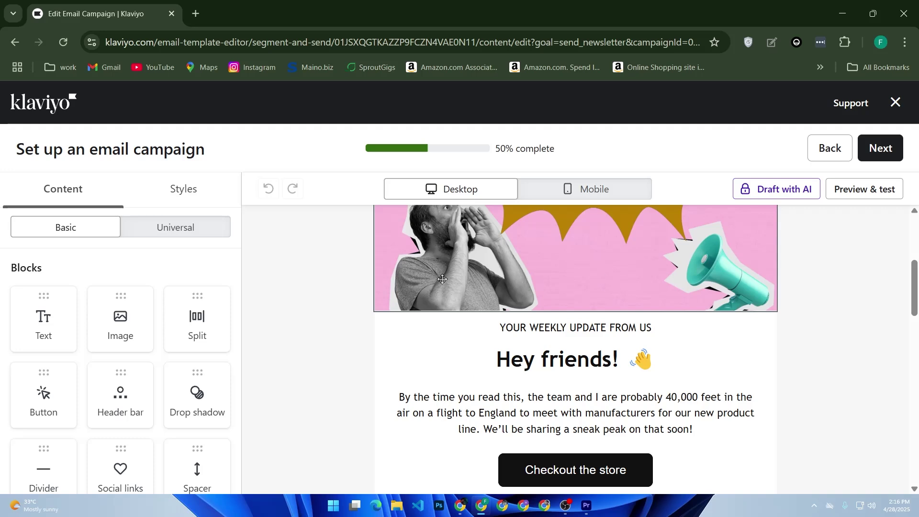
pyautogui.scroll(5, 583, 291)
pyautogui.click(43, 113)
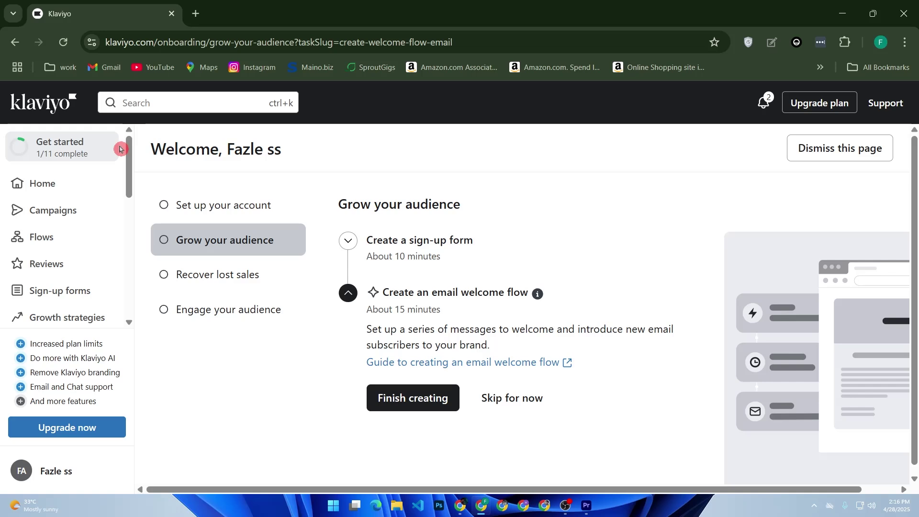
# - Start a new flow and open the "Welcome Series" Customer v. Non-Customer template from the essentials
pyautogui.click(25, 235)
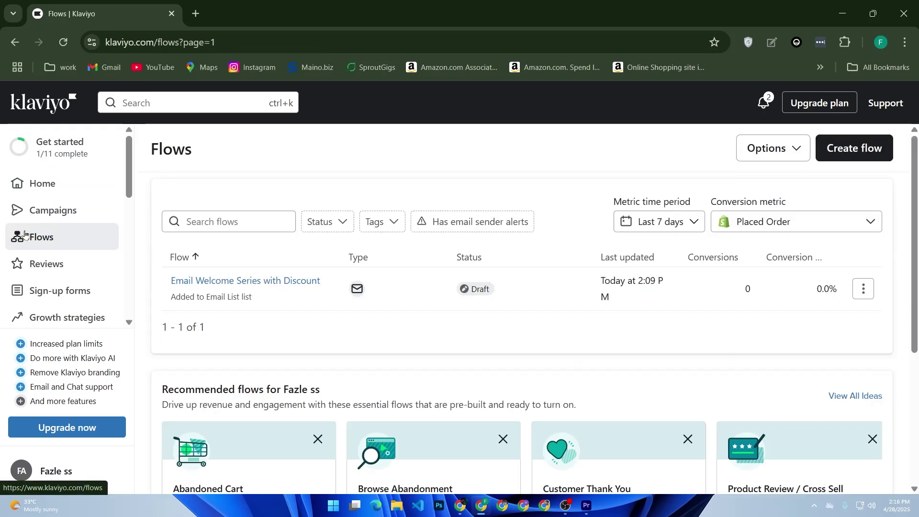
pyautogui.click(888, 152)
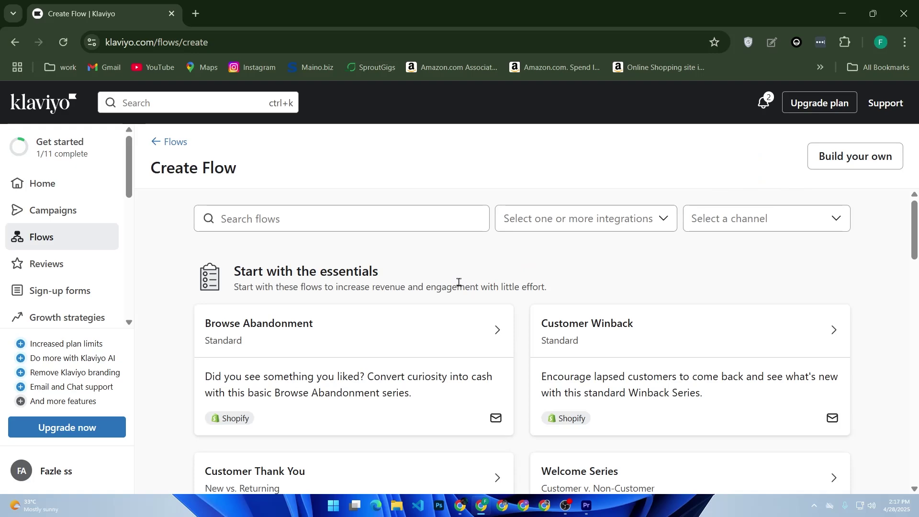
pyautogui.scroll(-2, 458, 282)
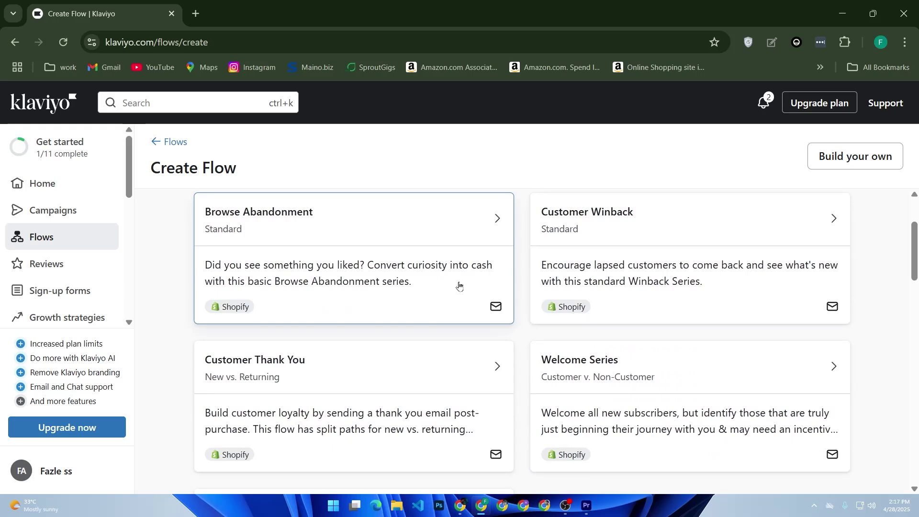
pyautogui.scroll(2, 458, 284)
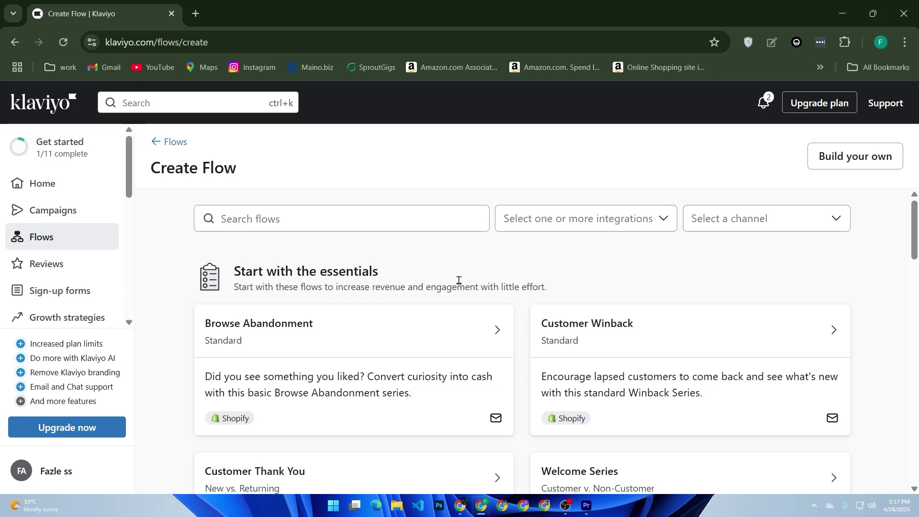
pyautogui.scroll(-2, 458, 280)
pyautogui.scroll(2, 455, 280)
pyautogui.scroll(-3, 451, 281)
pyautogui.click(650, 378)
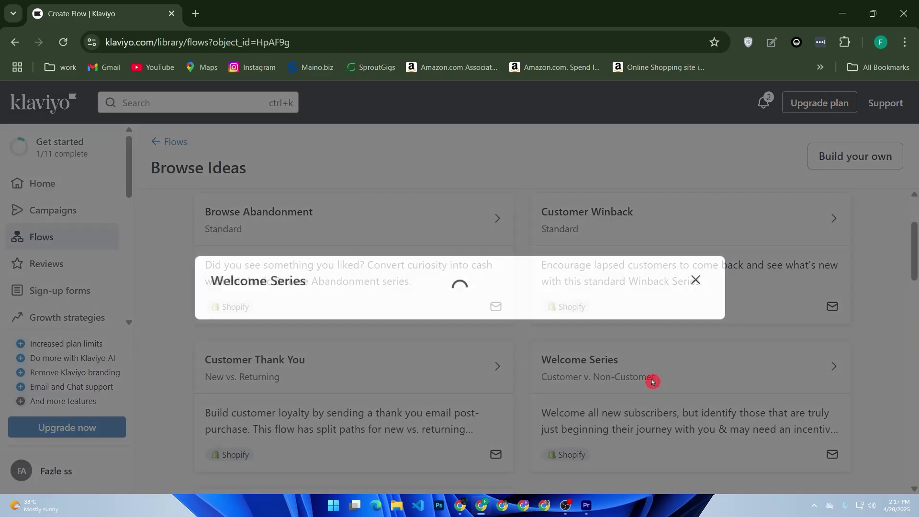
# - Set Preview List as the Welcome Series trigger, create the flow from the template, and leave the flow editor
pyautogui.scroll(-2, 484, 318)
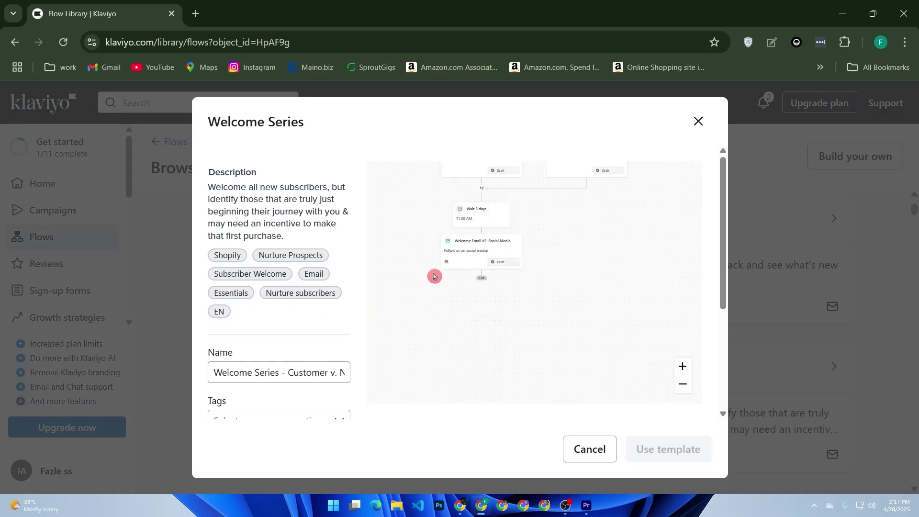
pyautogui.scroll(-1, 232, 248)
pyautogui.scroll(-3, 232, 248)
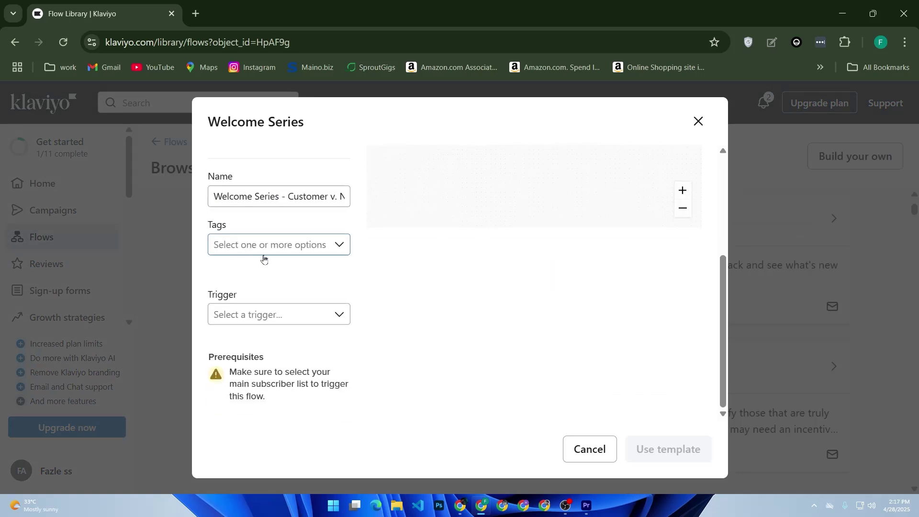
pyautogui.click(287, 314)
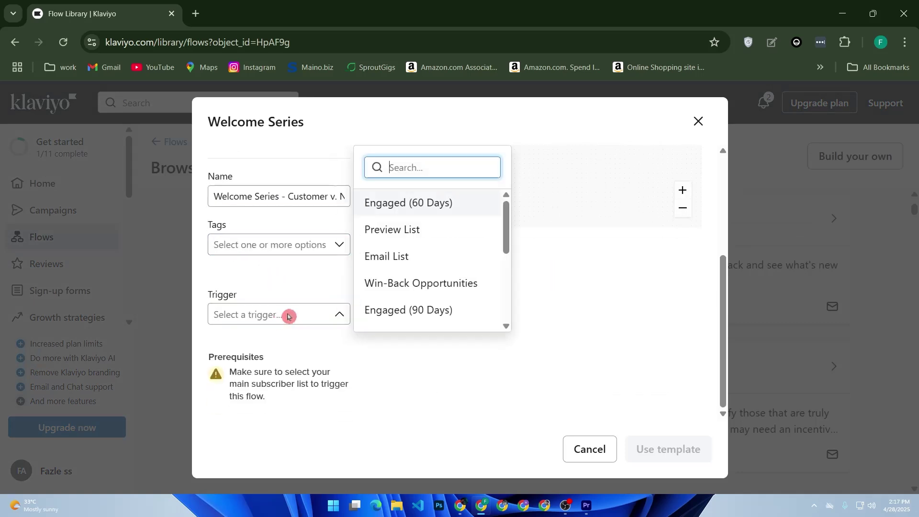
pyautogui.click(452, 235)
pyautogui.click(661, 449)
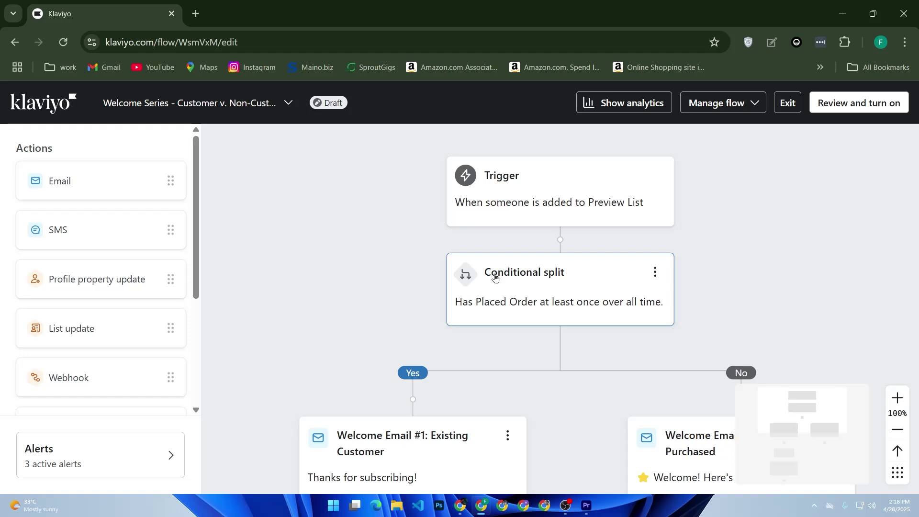
pyautogui.click(21, 100)
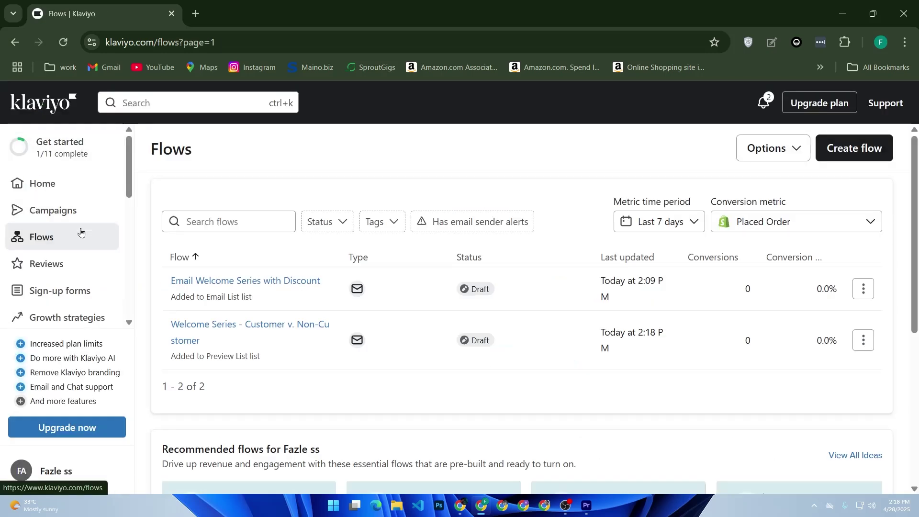
# - Start creating a new segment from the Lists & segments page
pyautogui.scroll(-5, 88, 248)
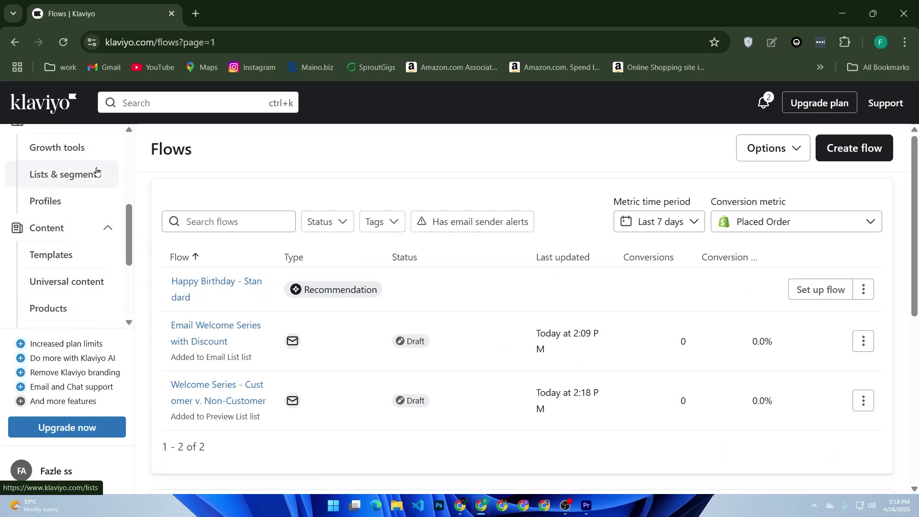
pyautogui.scroll(2, 96, 171)
pyautogui.click(74, 279)
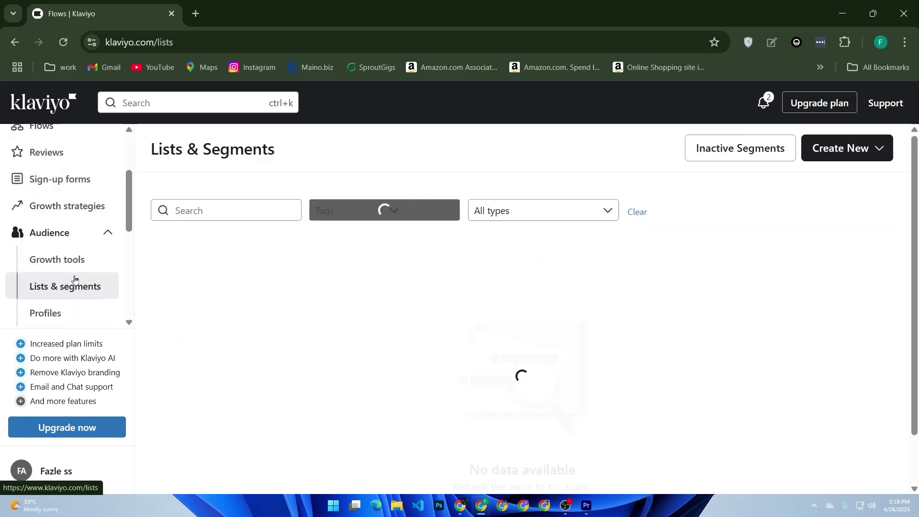
pyautogui.click(862, 160)
pyautogui.click(825, 229)
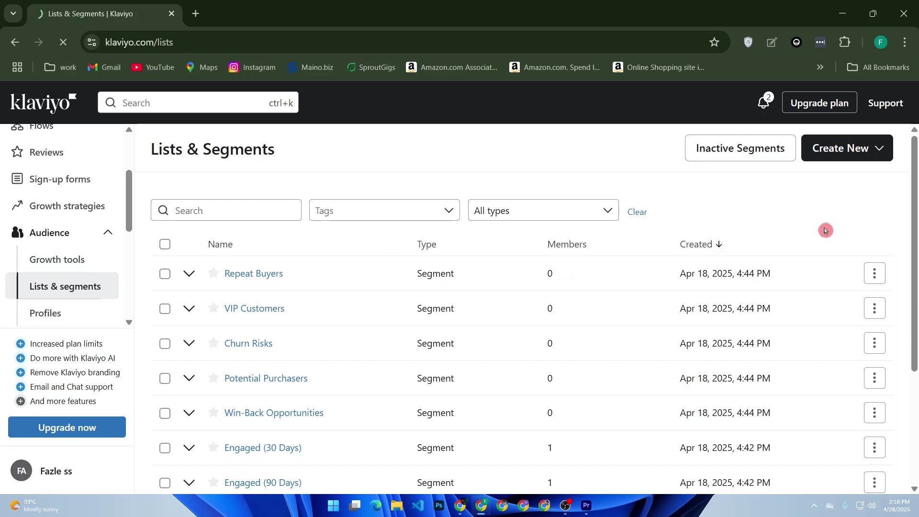